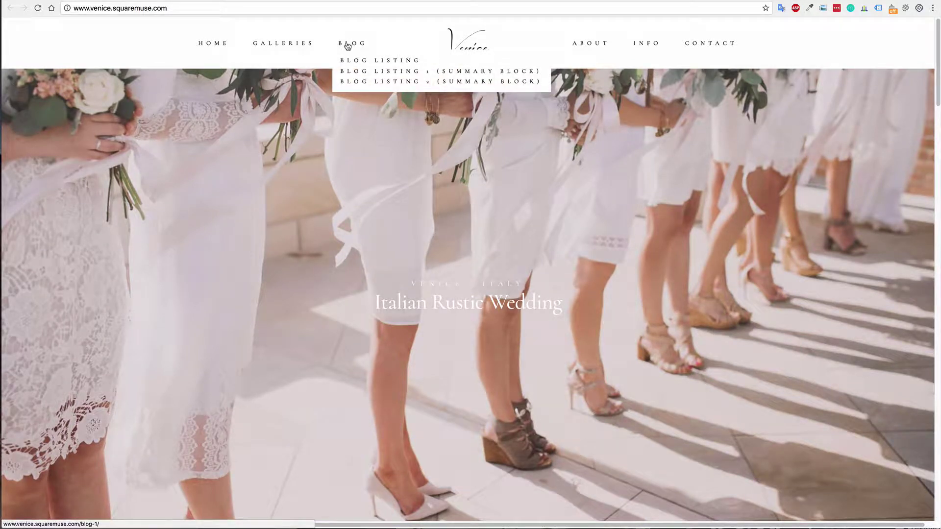
View the Venice demo's blog page, note its blog-1 address, then return to WordPress
{"action": "left_click", "coordinate": [346, 44]}
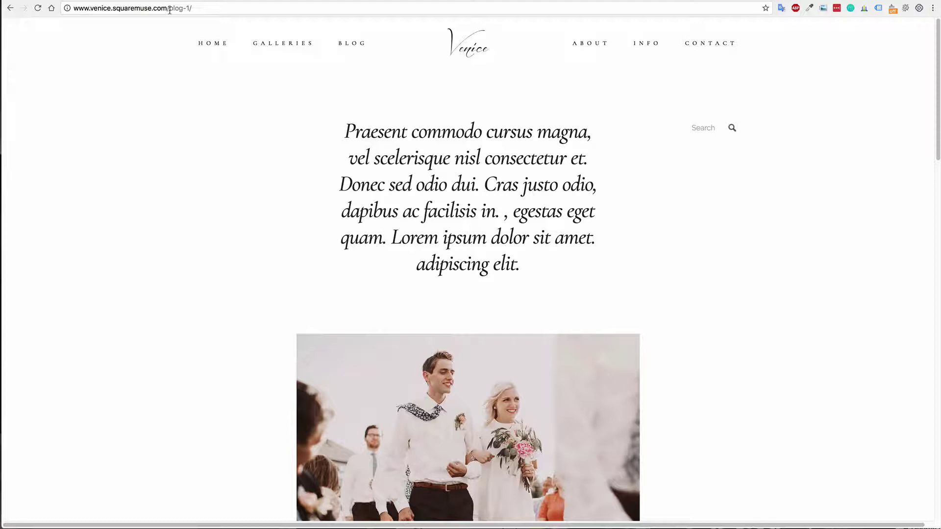
{"action": "left_click_drag", "start_coordinate": [169, 10], "coordinate": [195, 9]}
{"action": "left_click", "coordinate": [207, 8]}
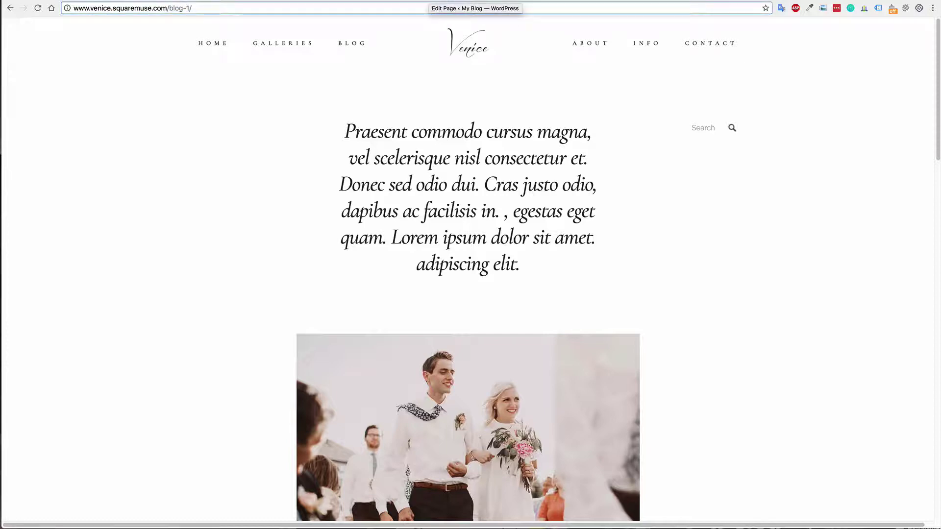
{"action": "left_click", "coordinate": [474, 1]}
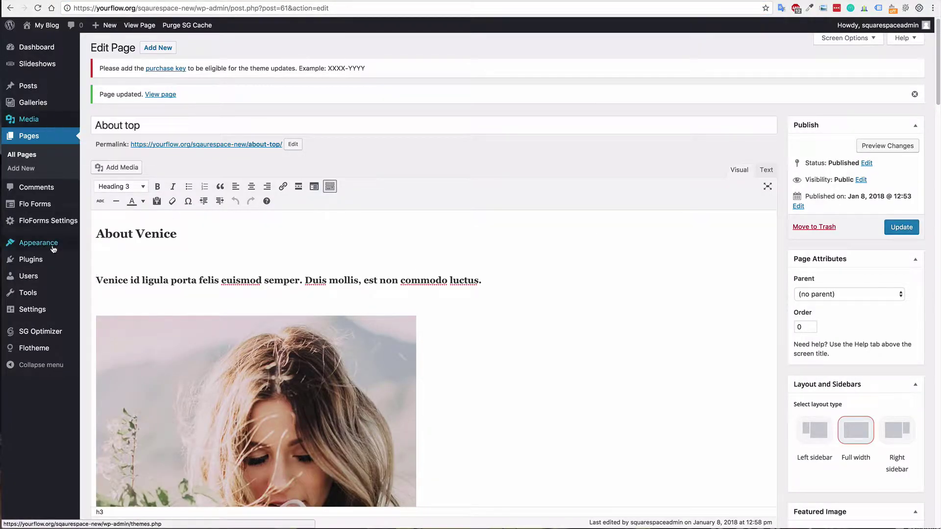
Change the Blog listing 1 (summary block) page slug from blog-listing-1 to blog-1 and update it
{"action": "left_click", "coordinate": [32, 140]}
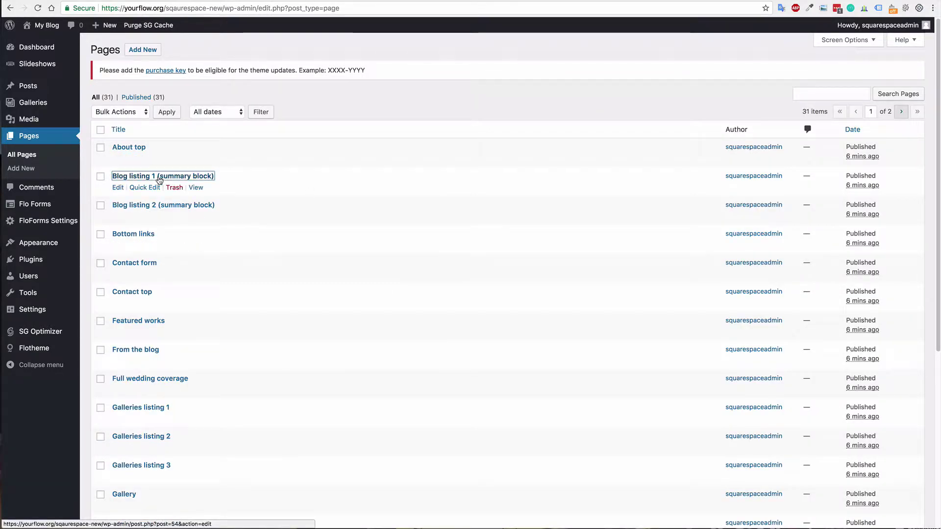
{"action": "left_click", "coordinate": [148, 180]}
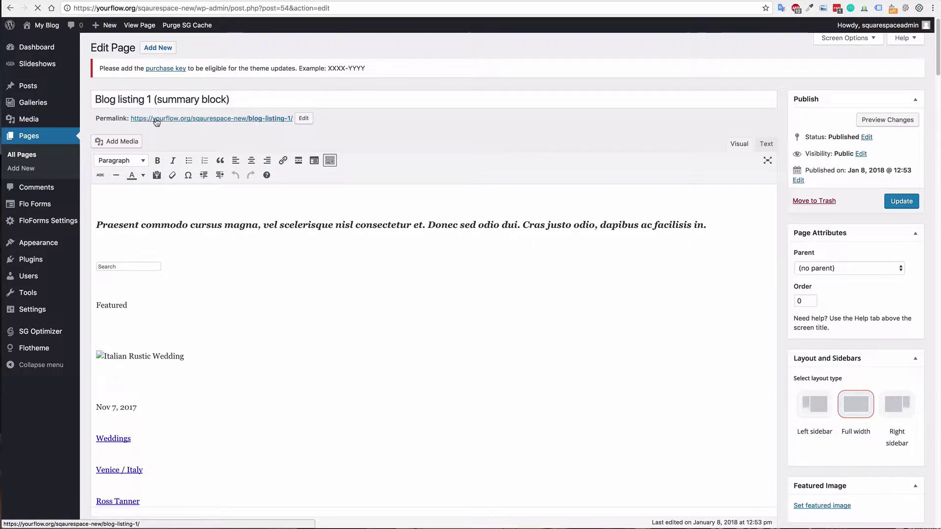
{"action": "left_click", "coordinate": [304, 120]}
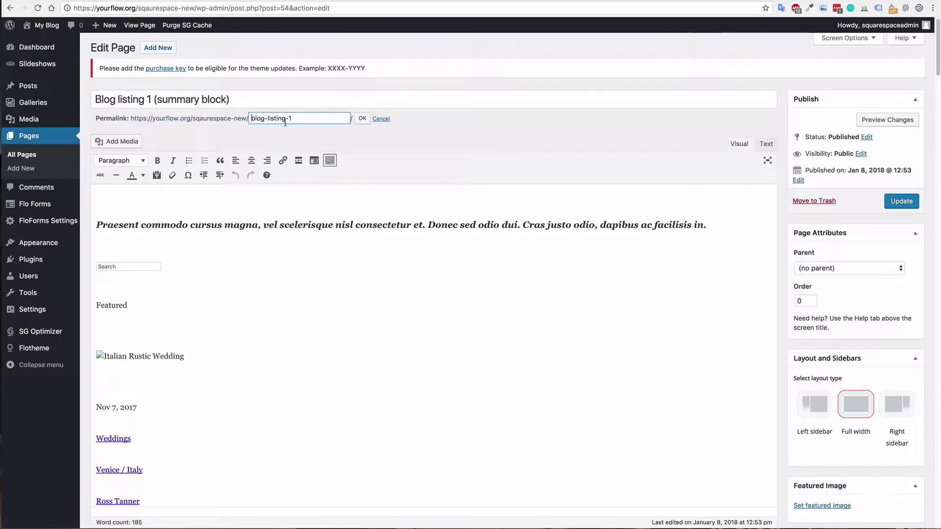
{"action": "left_click_drag", "start_coordinate": [267, 119], "coordinate": [279, 119]}
{"action": "key", "text": "BackSpace"}
{"action": "left_click", "coordinate": [363, 119]}
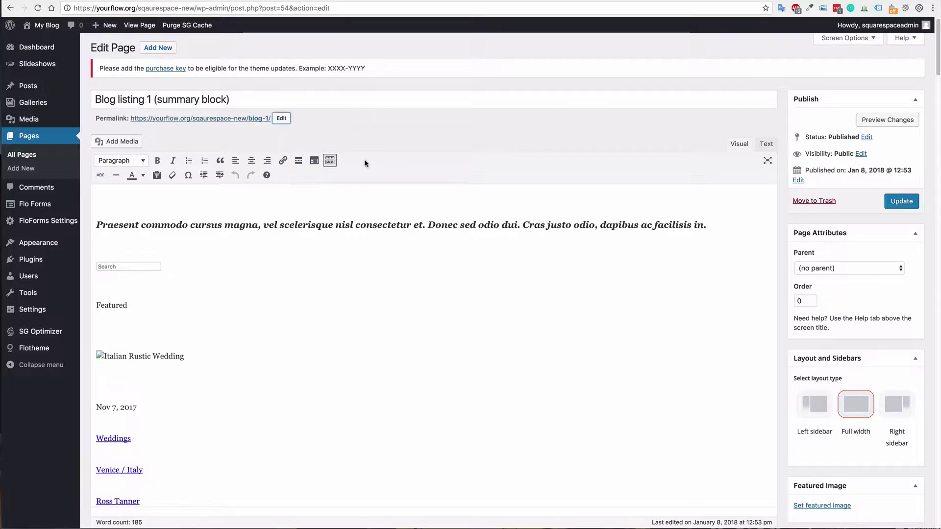
{"action": "left_click", "coordinate": [903, 202]}
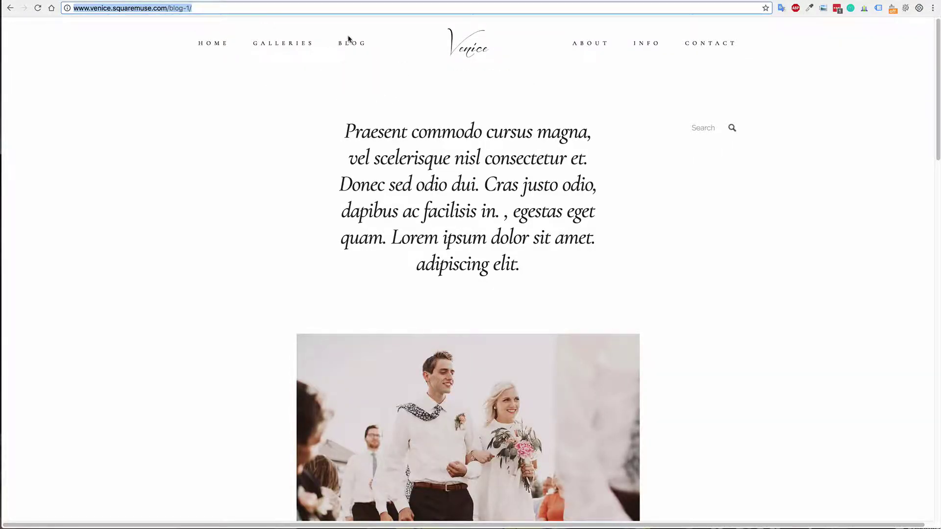
Open the About 1 page from the Venice site's navigation menu
{"action": "mouse_move", "coordinate": [273, 45]}
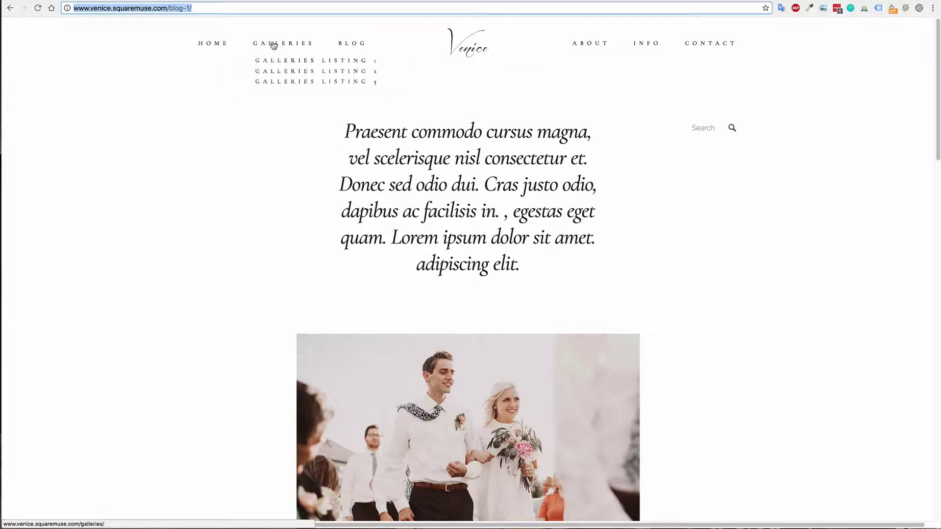
{"action": "mouse_move", "coordinate": [710, 46]}
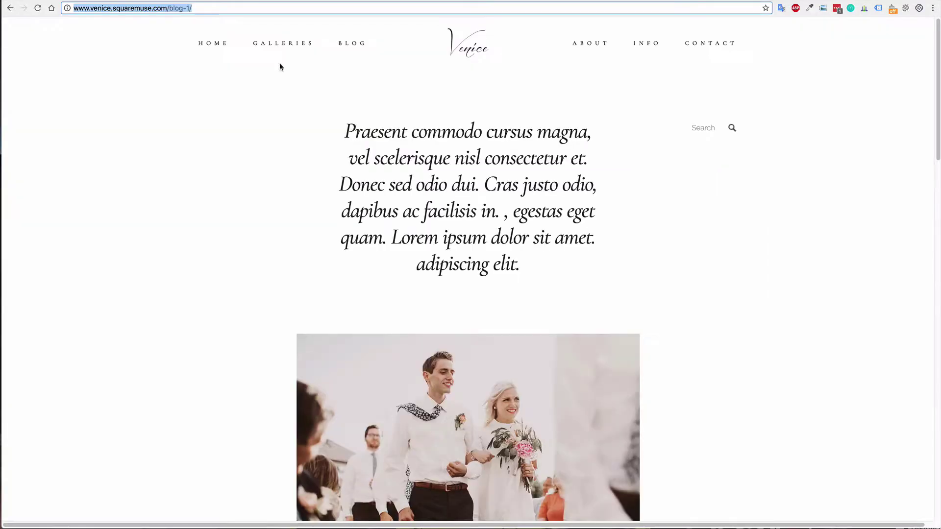
{"action": "mouse_move", "coordinate": [605, 44]}
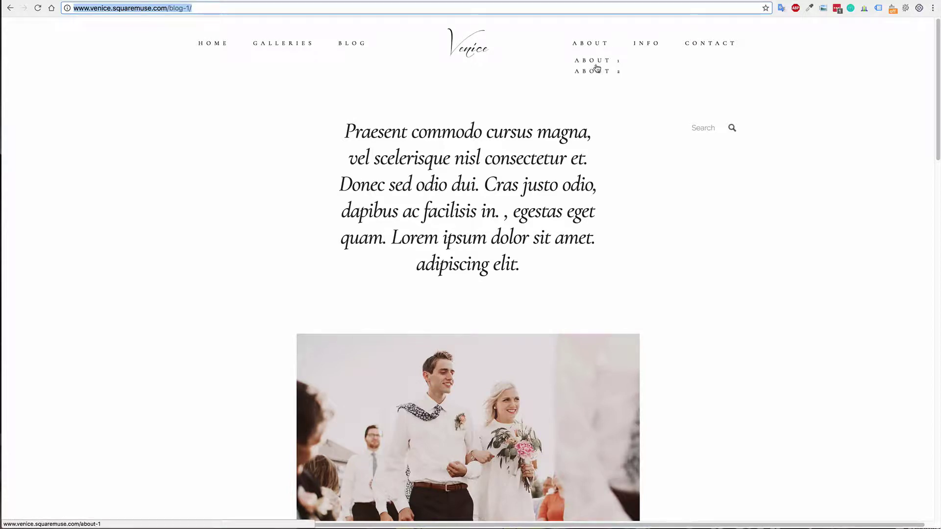
{"action": "left_click", "coordinate": [597, 66]}
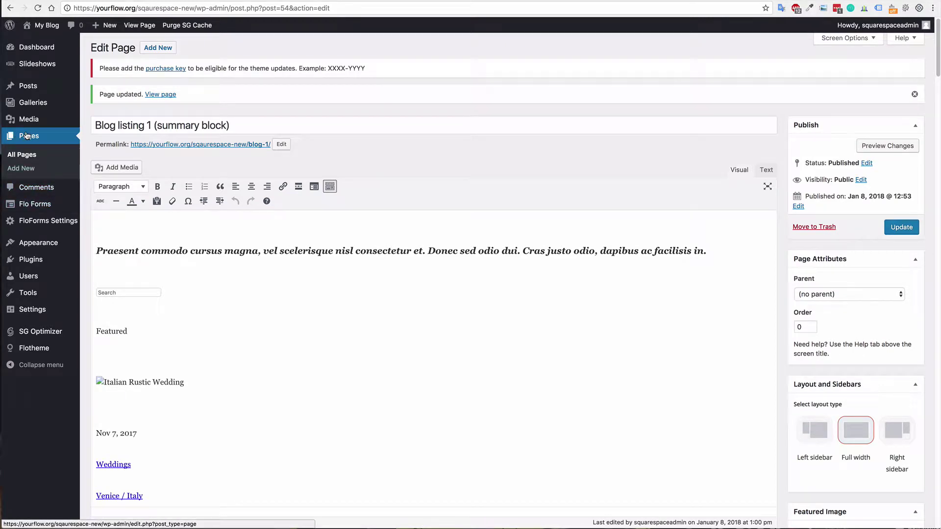
Quick-edit the About top page, retitling it About with slug about-1, and save
{"action": "left_click", "coordinate": [27, 136]}
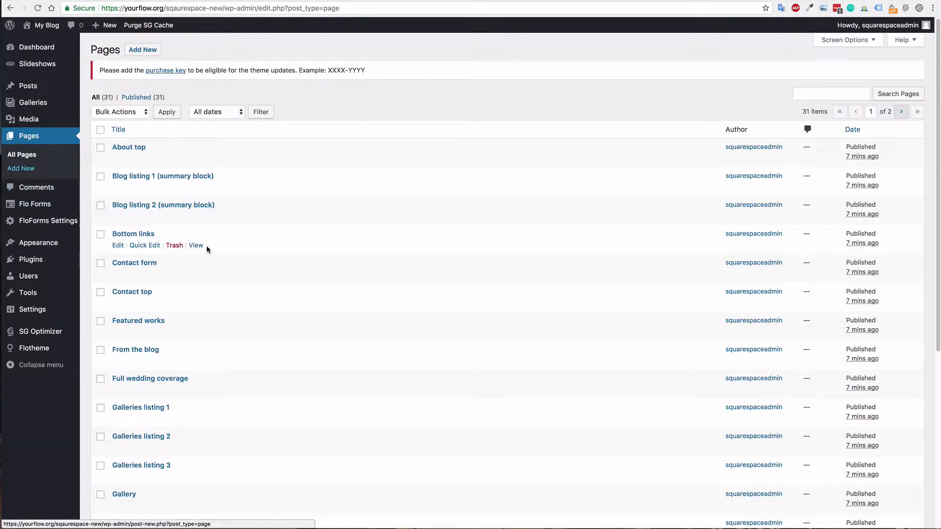
{"action": "scroll", "coordinate": [219, 298], "scroll_direction": "down", "scroll_amount": 4}
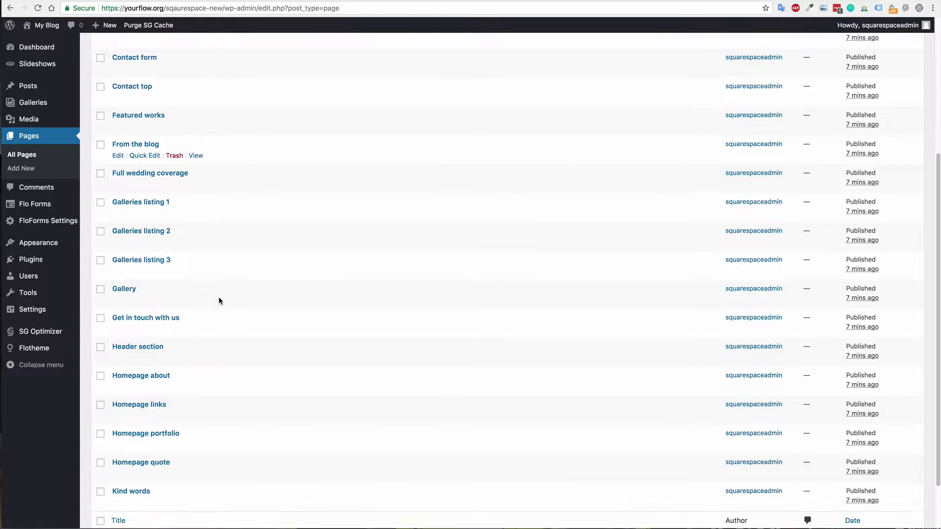
{"action": "scroll", "coordinate": [220, 296], "scroll_direction": "up", "scroll_amount": 4}
{"action": "left_click", "coordinate": [144, 158]}
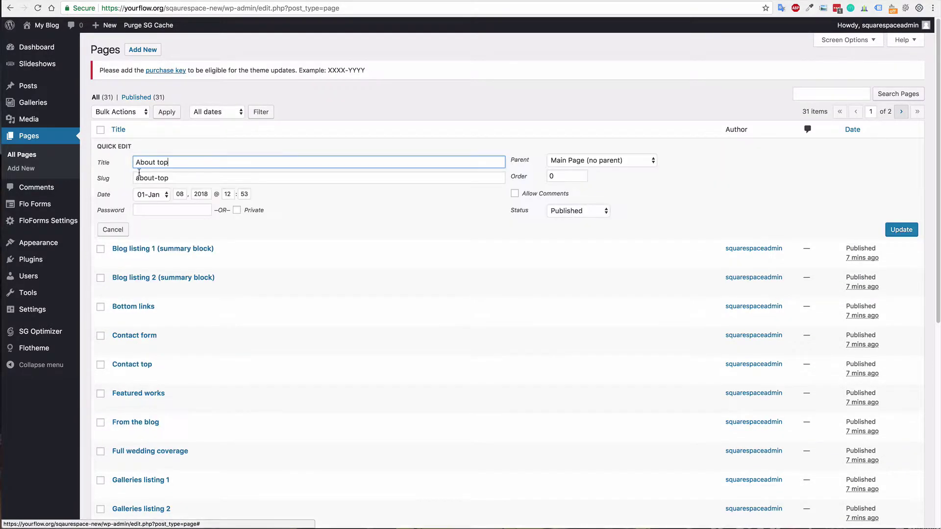
{"action": "left_click", "coordinate": [120, 230]}
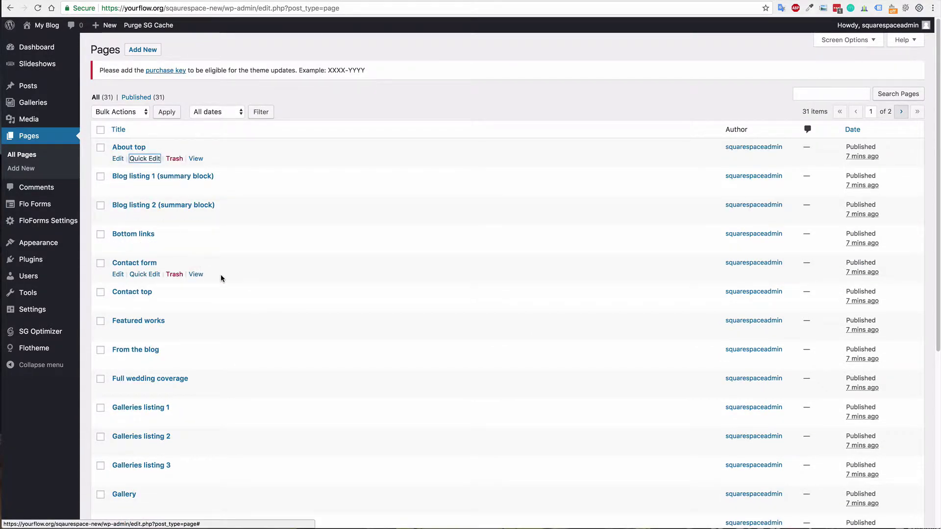
{"action": "left_click", "coordinate": [147, 156]}
{"action": "double_click", "coordinate": [163, 163]}
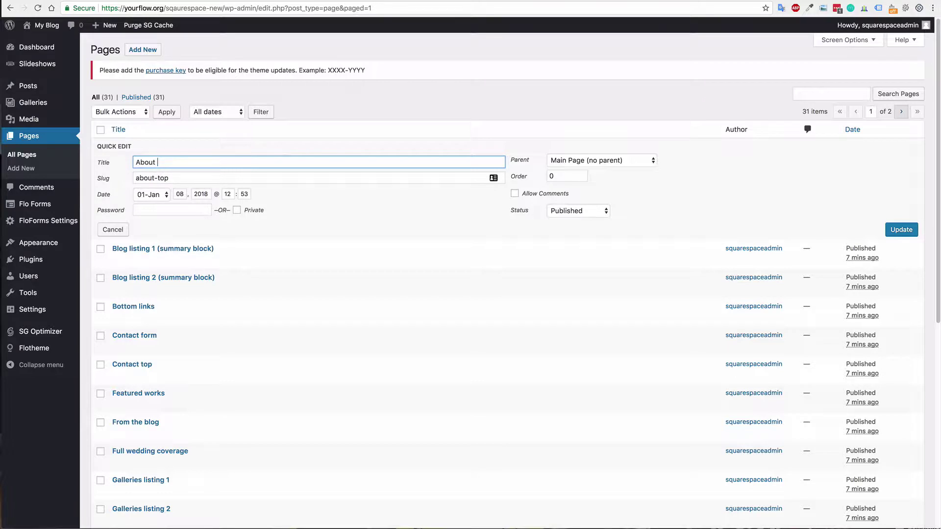
{"action": "left_click_drag", "start_coordinate": [158, 178], "coordinate": [194, 176]}
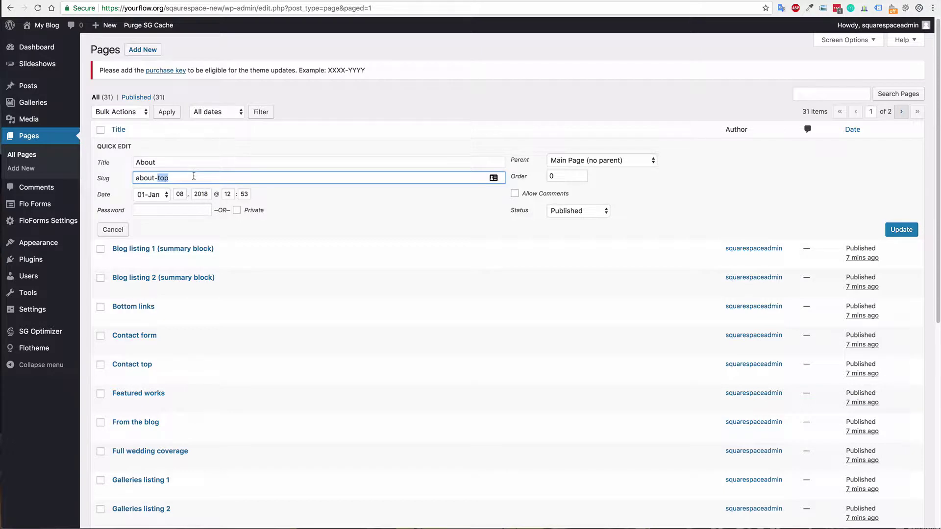
{"action": "type", "text": "1"}
{"action": "left_click", "coordinate": [901, 231]}
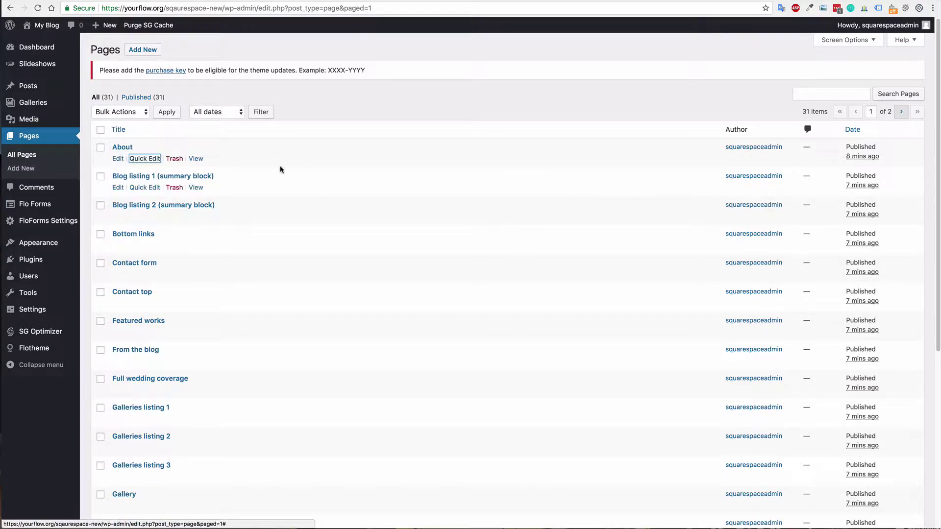
Go to the WordPress list of all posts
{"action": "left_click", "coordinate": [331, 108]}
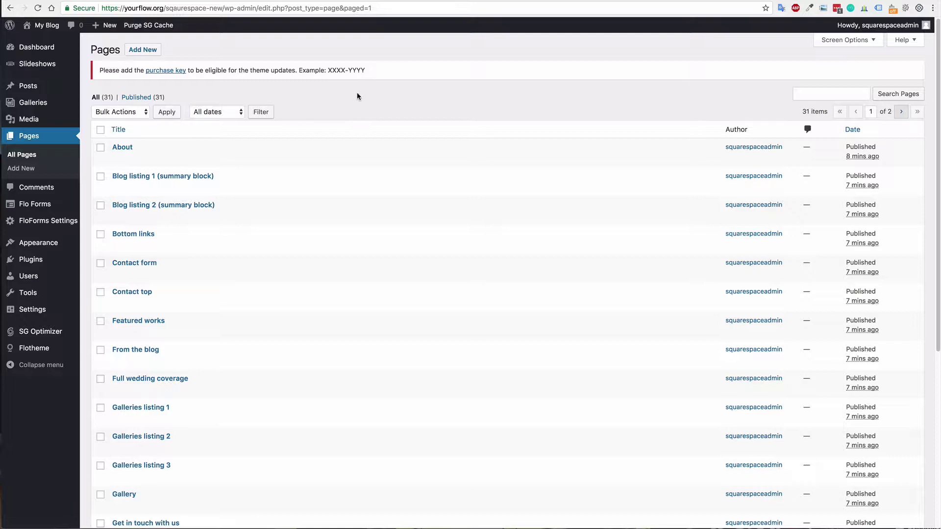
{"action": "left_click", "coordinate": [45, 95]}
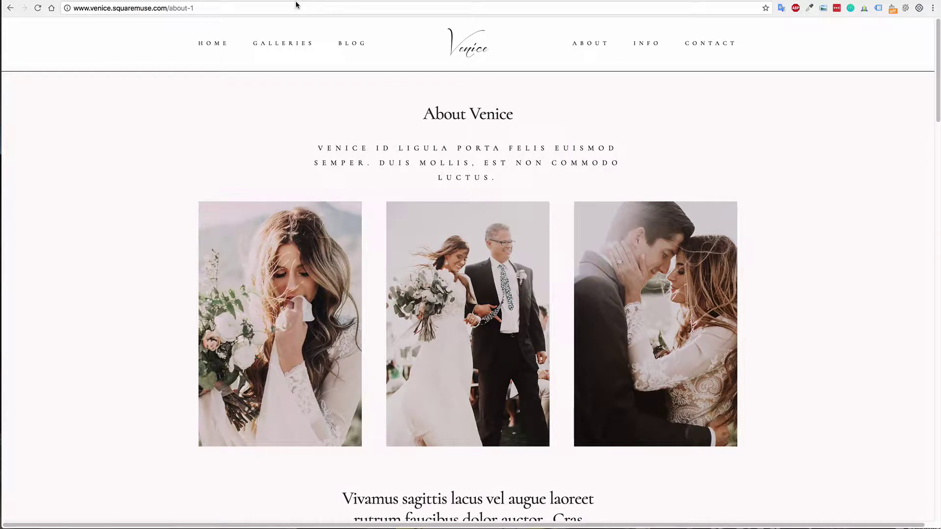
{"action": "mouse_move", "coordinate": [354, 48]}
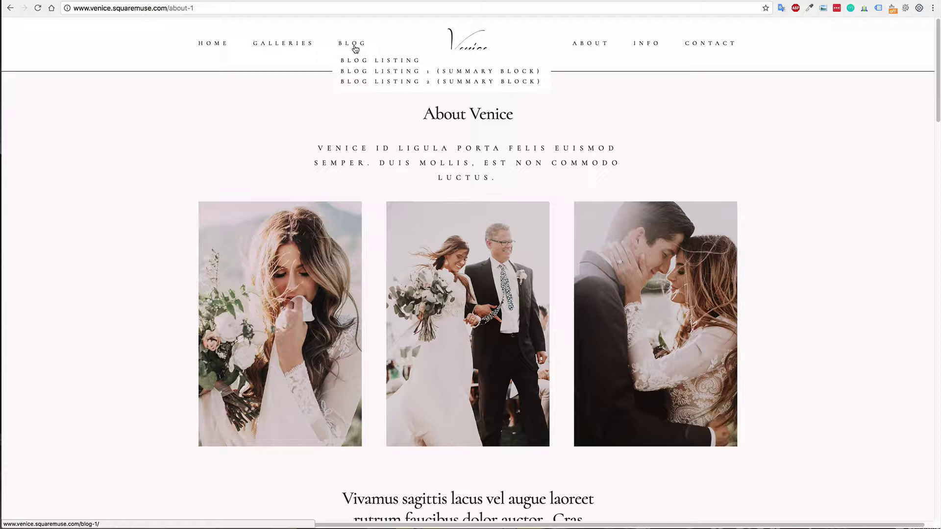
Open the Italian Rustic Wedding post on the Venice blog and examine its /blog/2017/11/7/ address
{"action": "left_click", "coordinate": [356, 49]}
{"action": "scroll", "coordinate": [410, 279], "scroll_direction": "down", "scroll_amount": 6}
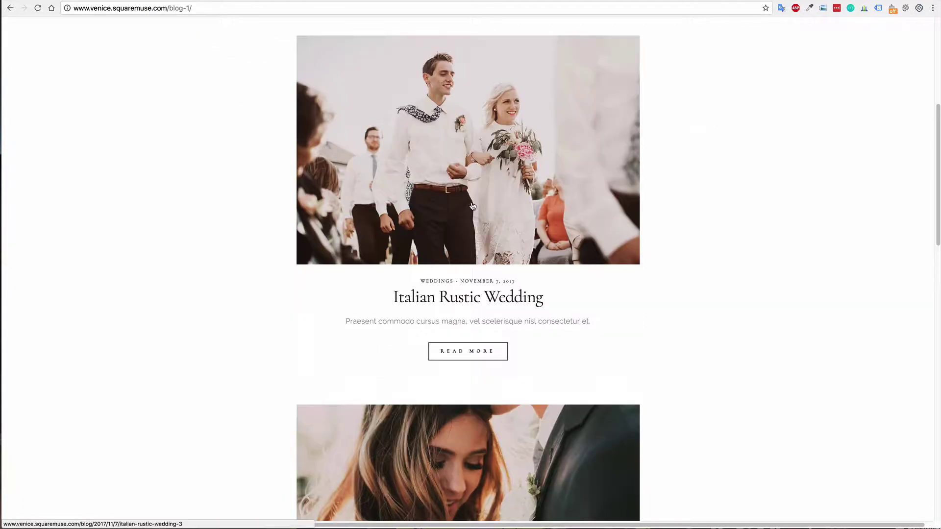
{"action": "left_click", "coordinate": [472, 203]}
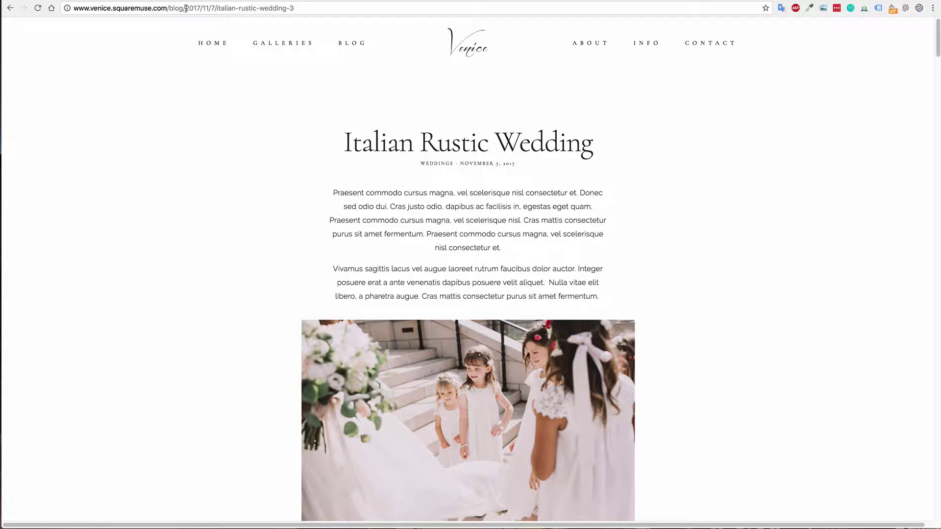
{"action": "left_click_drag", "start_coordinate": [186, 7], "coordinate": [312, 8]}
{"action": "left_click", "coordinate": [204, 8]}
{"action": "left_click", "coordinate": [319, 8]}
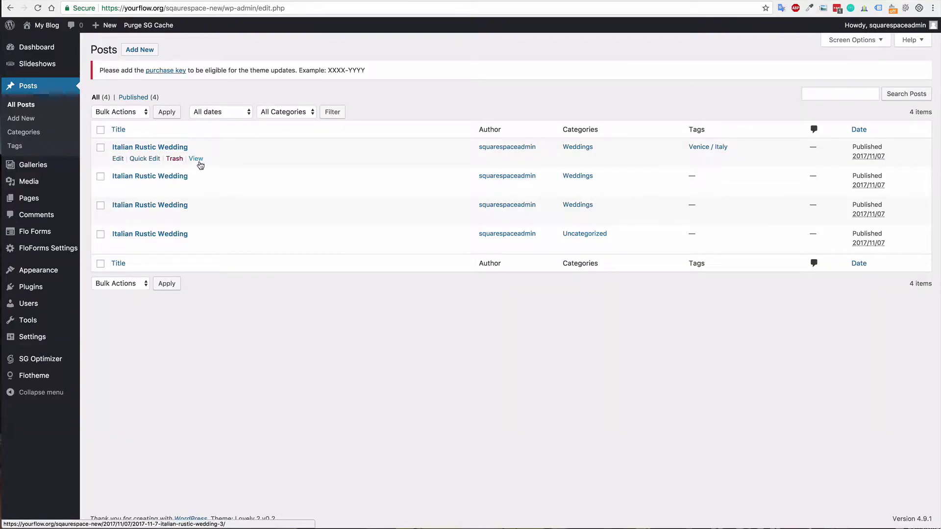
Inspect the imported post's dated address, then close it and return to the Posts list
{"action": "left_click", "coordinate": [196, 159]}
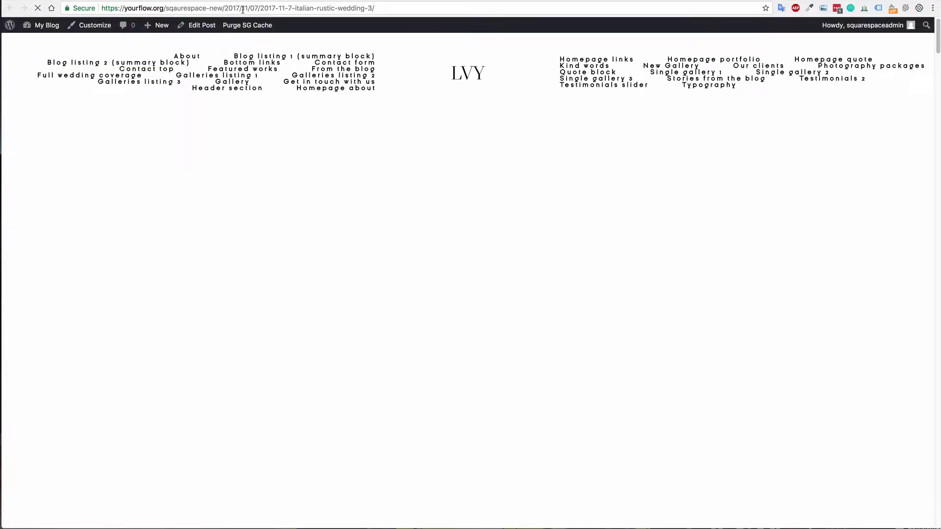
{"action": "left_click", "coordinate": [260, 8]}
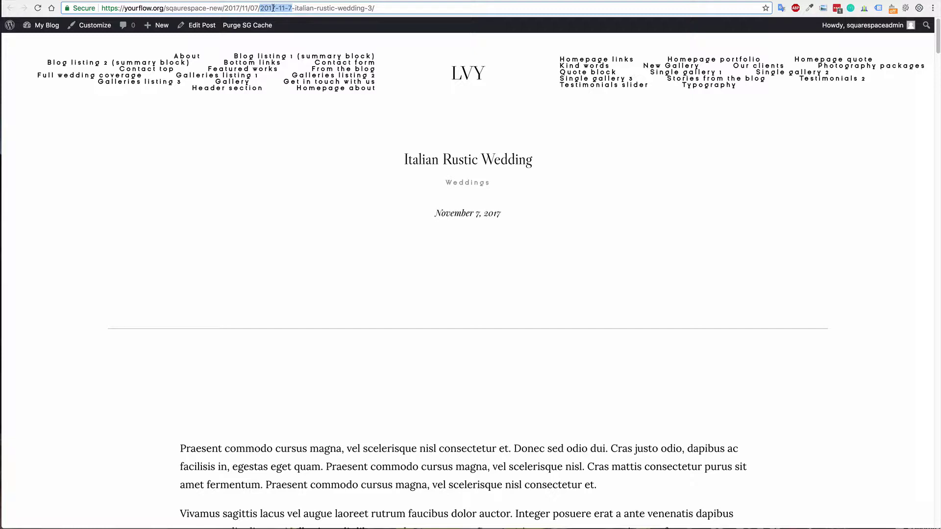
{"action": "left_click", "coordinate": [261, 8]}
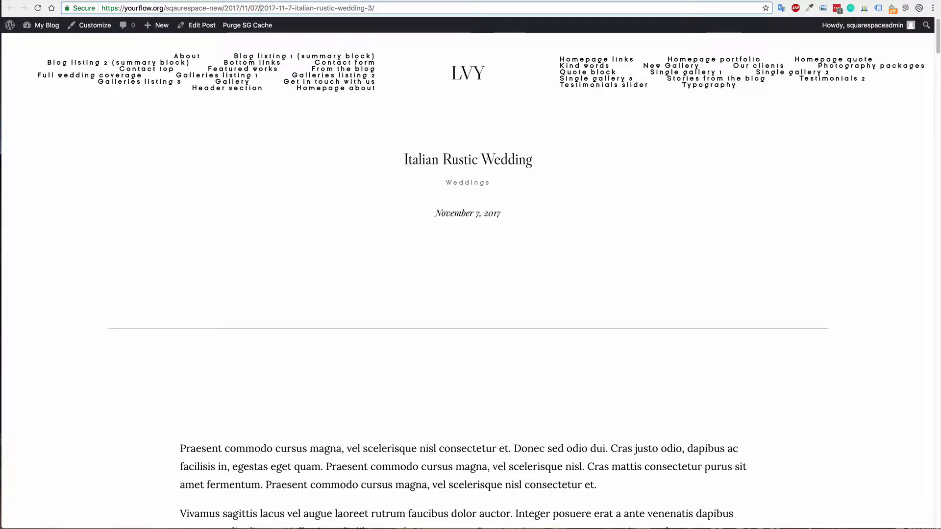
{"action": "key", "text": "super+w"}
Remove the 2017-11-7- prefix from the first two Italian Rustic Wedding posts' slugs
{"action": "left_click", "coordinate": [144, 159]}
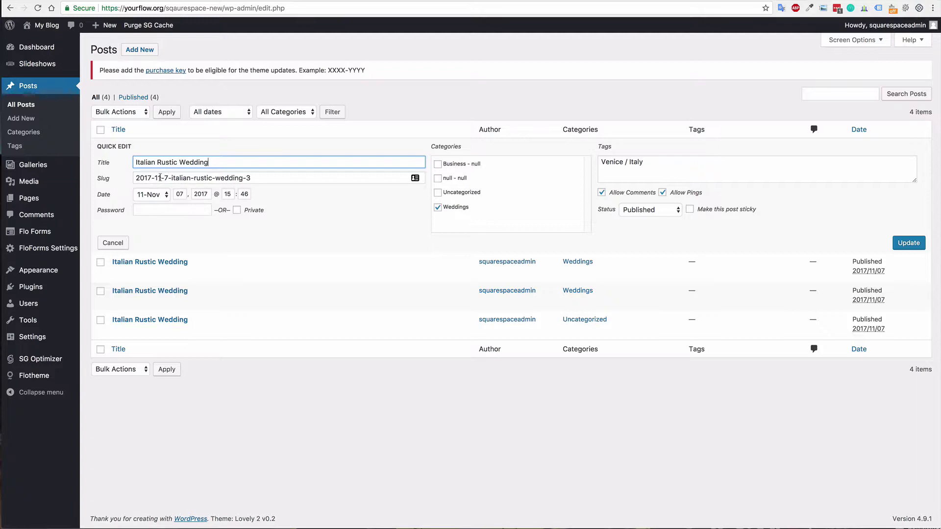
{"action": "left_click_drag", "start_coordinate": [138, 178], "coordinate": [170, 178]}
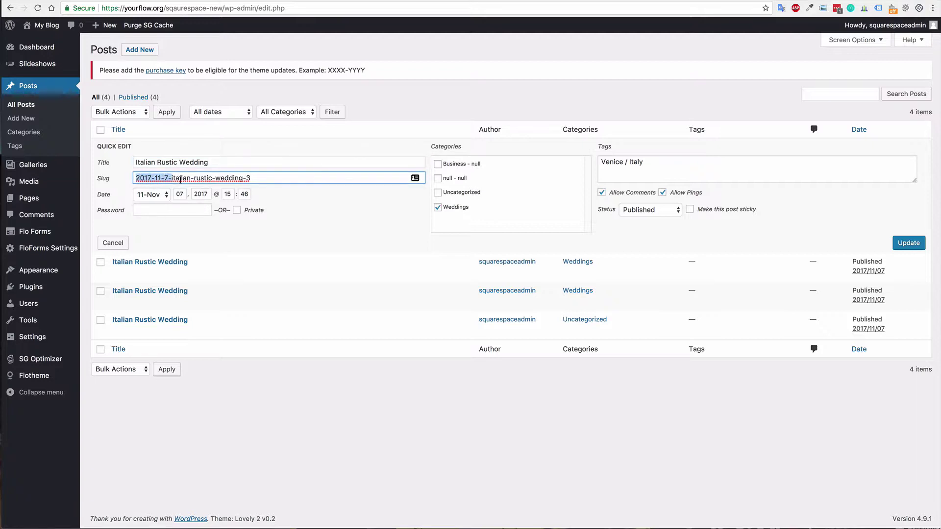
{"action": "key", "text": "BackSpace"}
{"action": "left_click", "coordinate": [905, 243]}
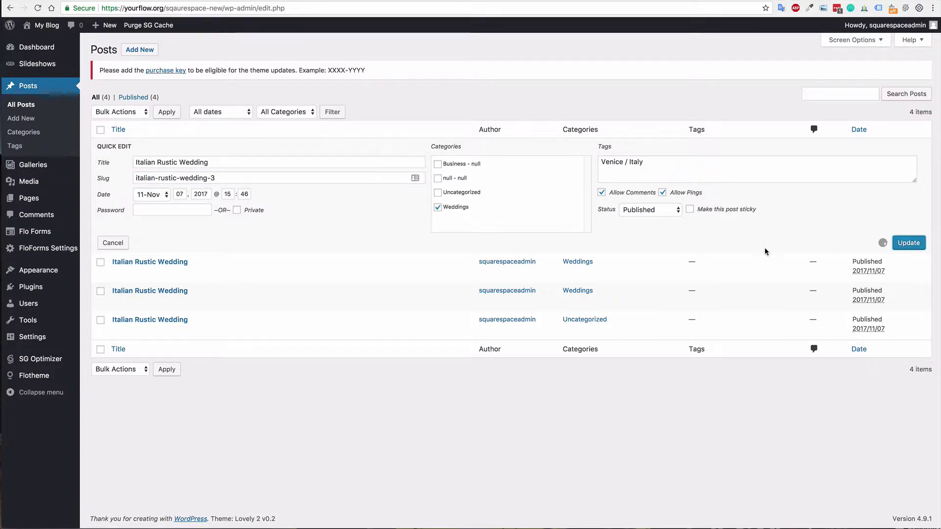
{"action": "left_click", "coordinate": [146, 186]}
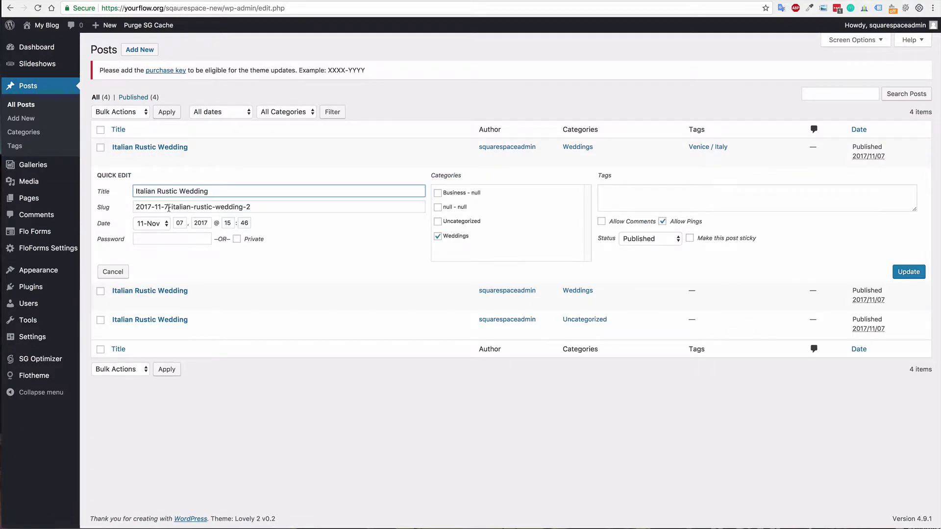
{"action": "left_click_drag", "start_coordinate": [171, 207], "coordinate": [126, 211]}
{"action": "key", "text": "BackSpace"}
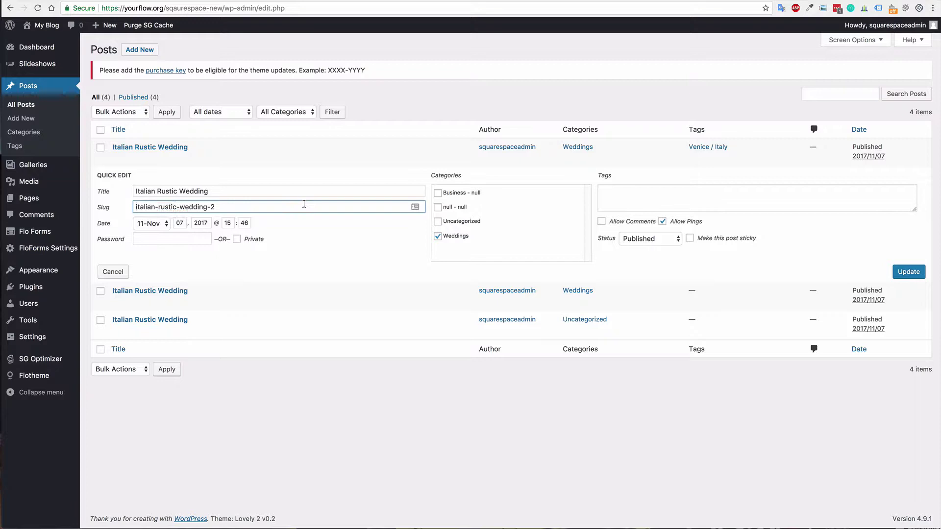
{"action": "left_click", "coordinate": [909, 272]}
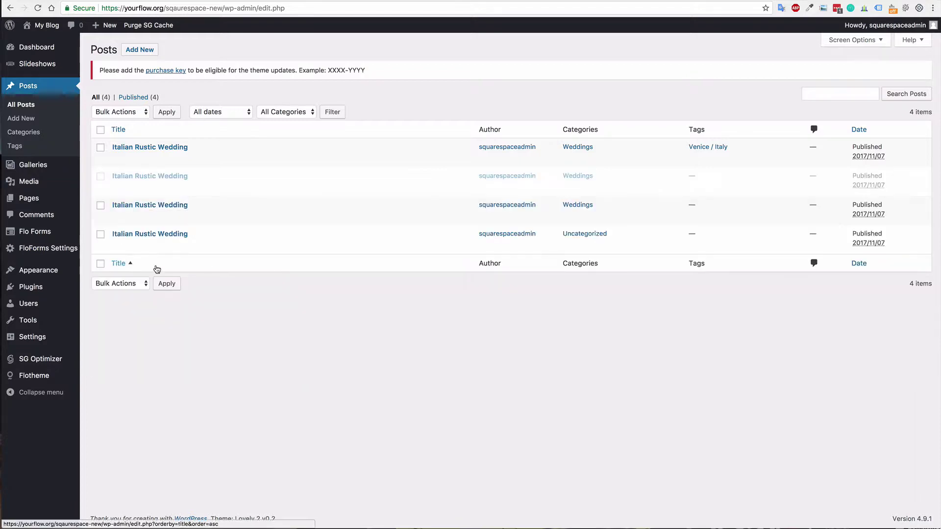
Remove the 2017-11-7- prefix from the third and fourth posts' slugs, then view the first post
{"action": "left_click", "coordinate": [152, 216]}
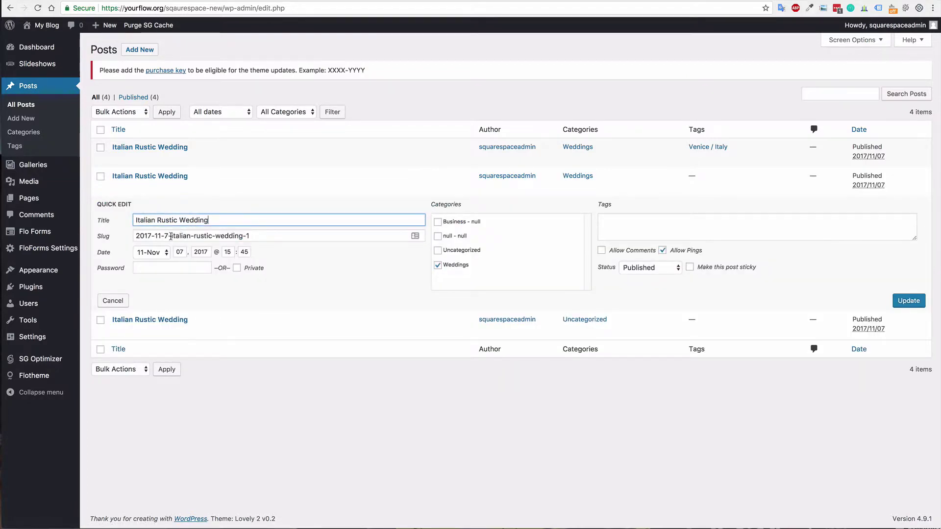
{"action": "left_click_drag", "start_coordinate": [172, 236], "coordinate": [116, 239]}
{"action": "key", "text": "BackSpace"}
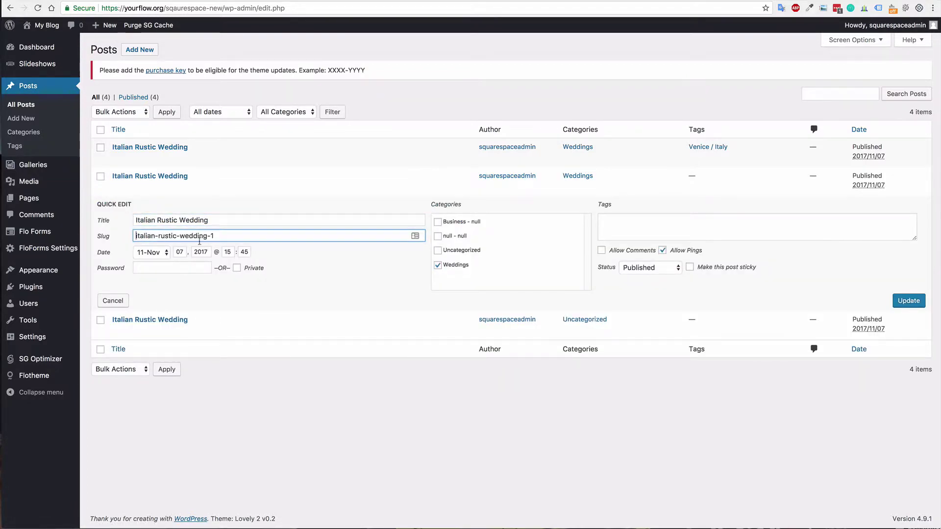
{"action": "left_click", "coordinate": [911, 303]}
{"action": "left_click", "coordinate": [144, 243]}
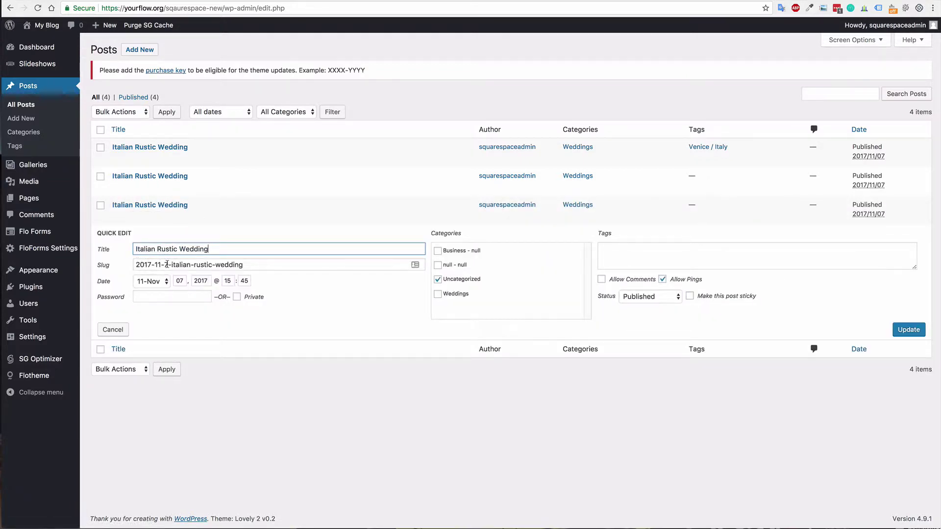
{"action": "left_click_drag", "start_coordinate": [171, 265], "coordinate": [134, 264]}
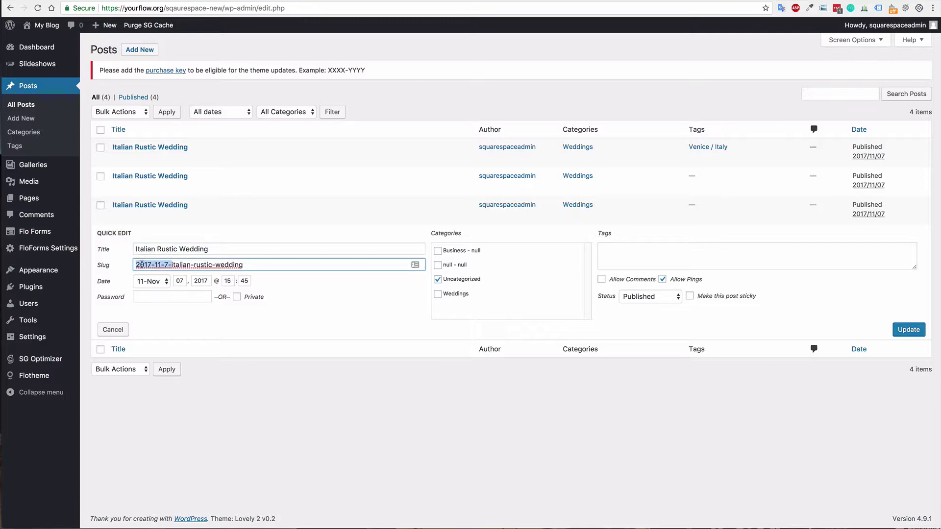
{"action": "key", "text": "BackSpace"}
{"action": "left_click", "coordinate": [908, 329]}
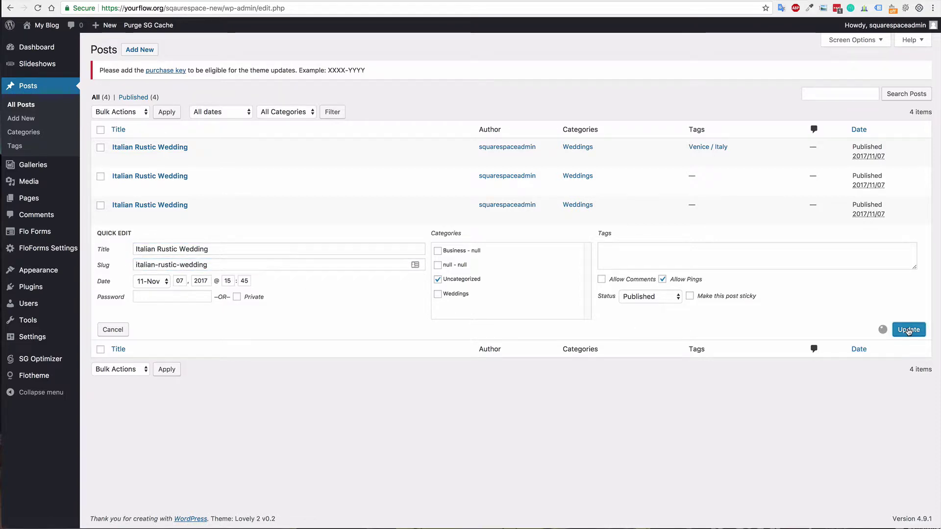
{"action": "left_click", "coordinate": [196, 159]}
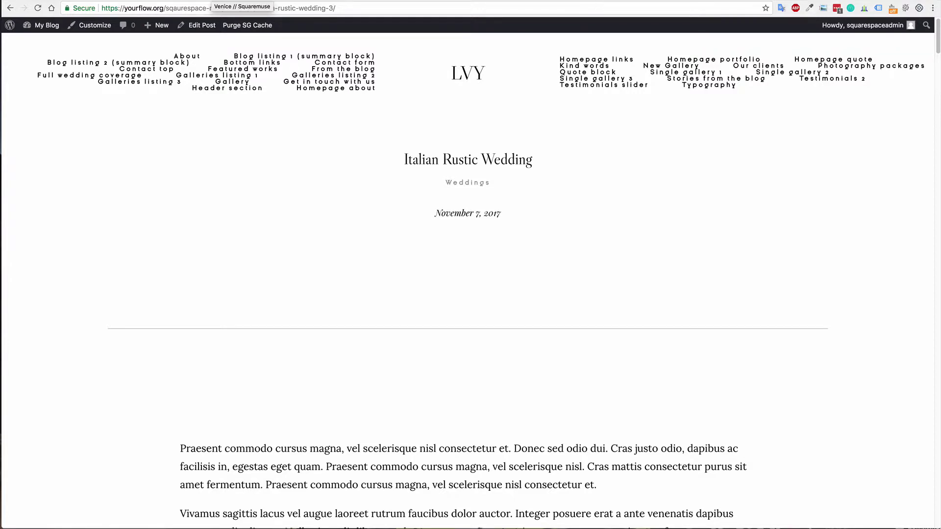
Switch to the Squarespace Venice site's browser tab
{"action": "left_click", "coordinate": [242, 1]}
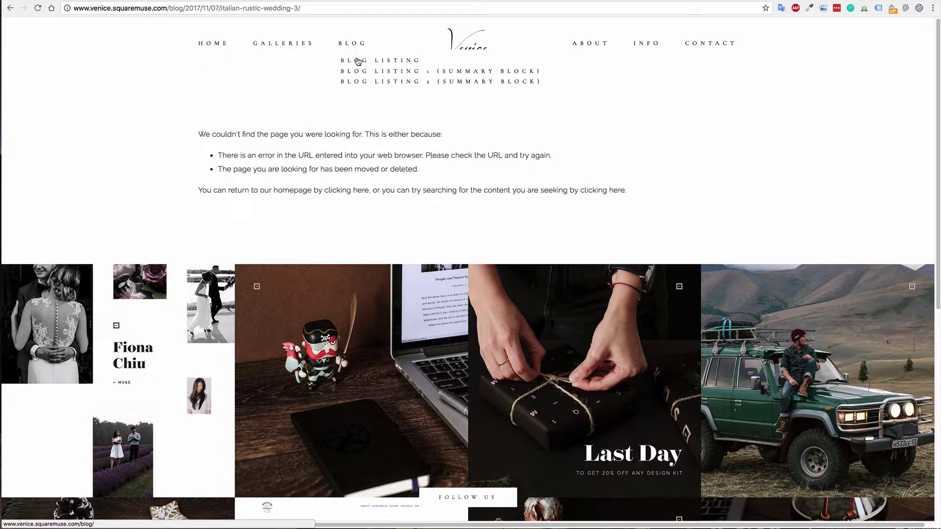
Open the Squarespace Italian Rustic Wedding post, check its /blog/2017/11/7/ URL, and return to WordPress
{"action": "left_click", "coordinate": [392, 83]}
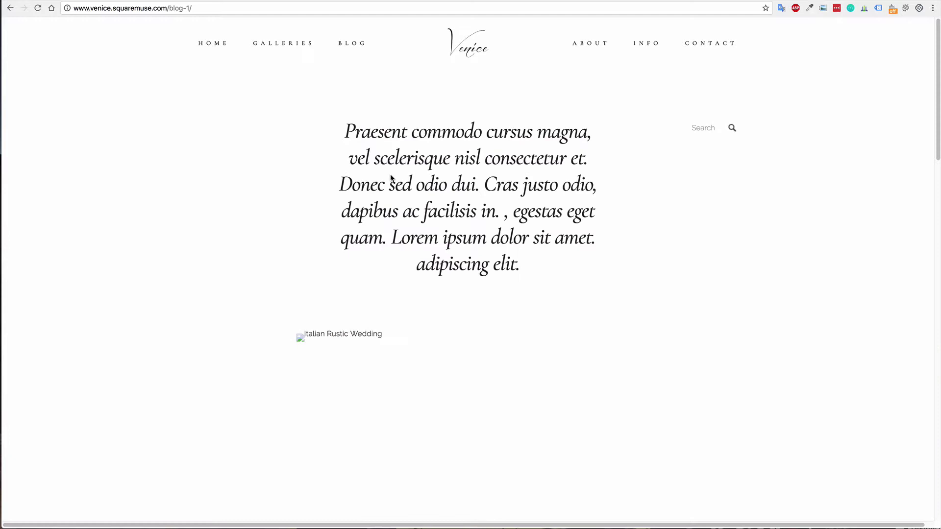
{"action": "scroll", "coordinate": [445, 238], "scroll_direction": "down", "scroll_amount": 4}
{"action": "left_click", "coordinate": [445, 239]}
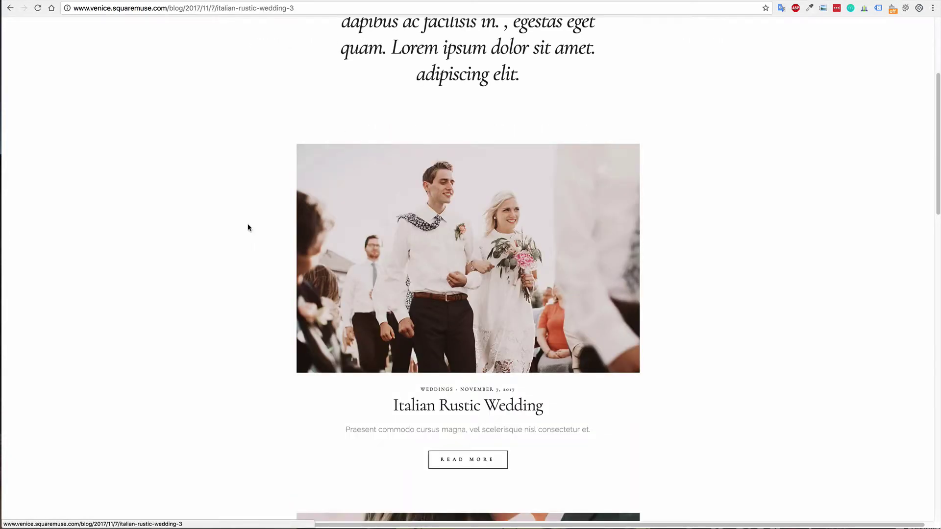
{"action": "left_click_drag", "start_coordinate": [184, 9], "coordinate": [297, 8]}
{"action": "left_click", "coordinate": [312, 6]}
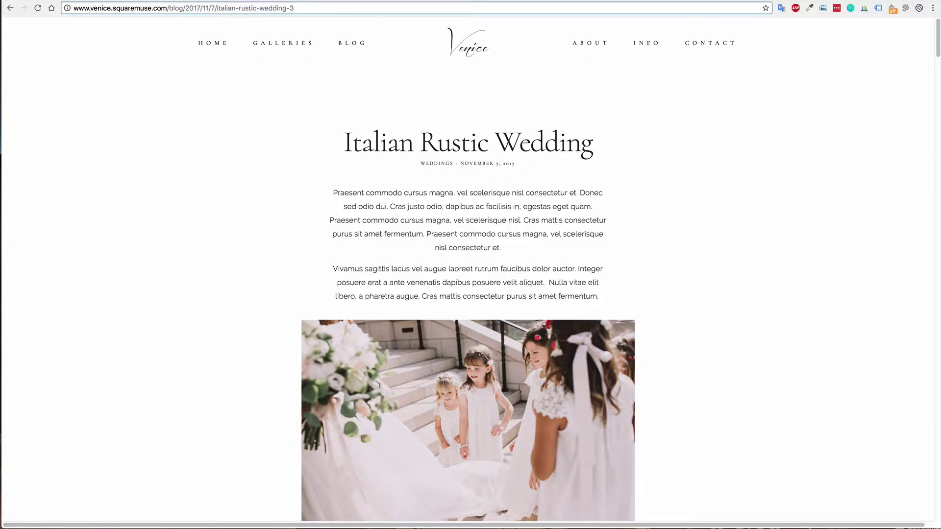
{"action": "key", "text": "ctrl+Tab"}
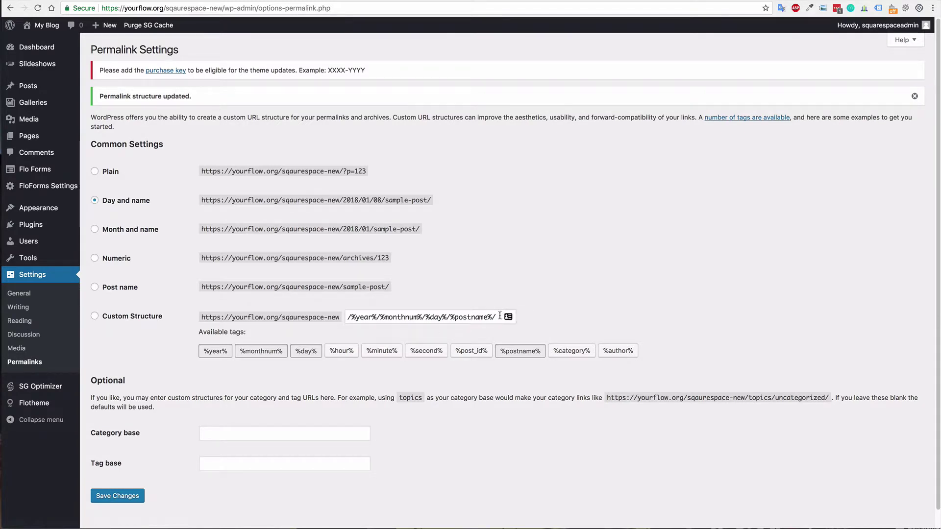
Replace the custom permalink structure with /%year%/%monthnum%/%day%/%postname%/ and save it
{"action": "left_click_drag", "start_coordinate": [499, 317], "coordinate": [330, 296]}
{"action": "key", "text": "BackSpace"}
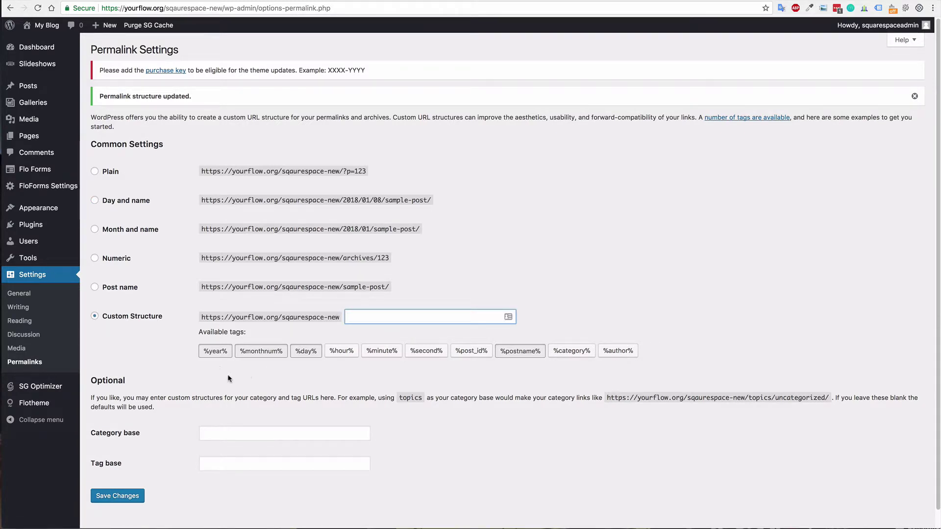
{"action": "left_click", "coordinate": [216, 351]}
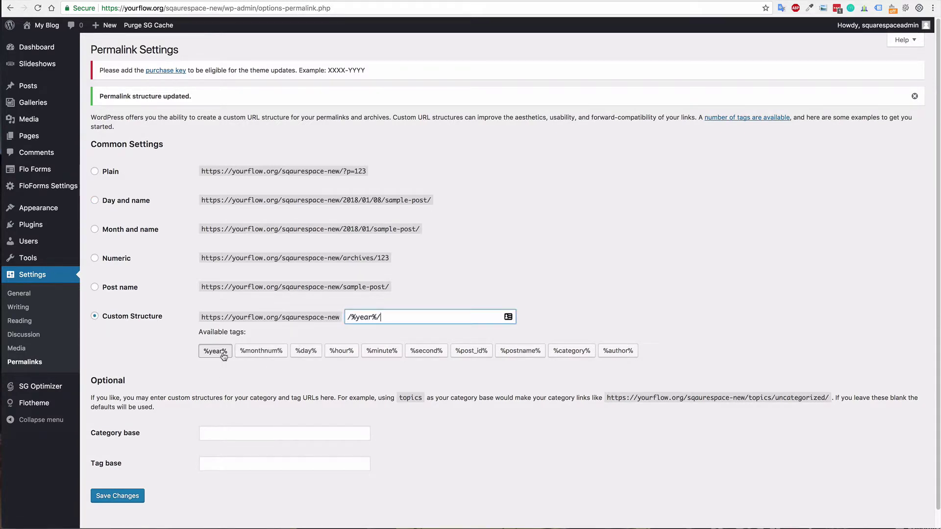
{"action": "left_click", "coordinate": [267, 355]}
{"action": "left_click", "coordinate": [304, 352]}
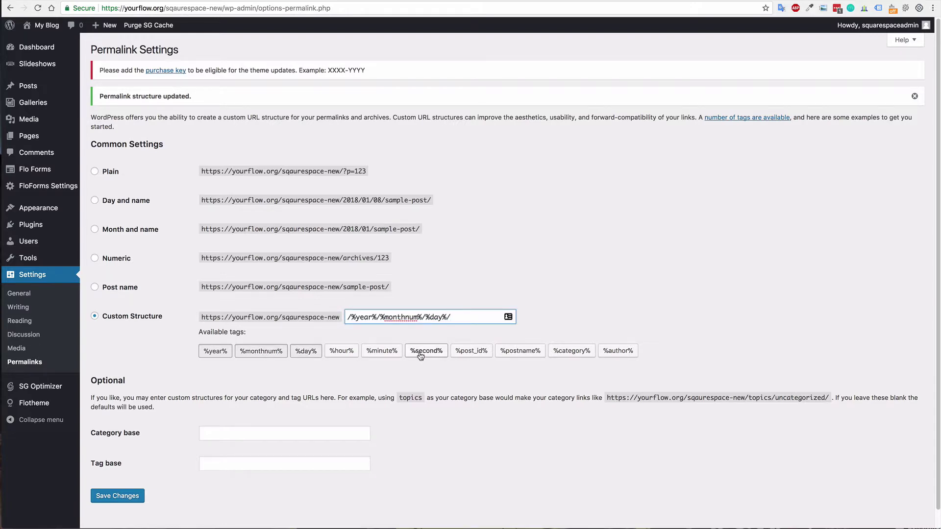
{"action": "left_click", "coordinate": [519, 356]}
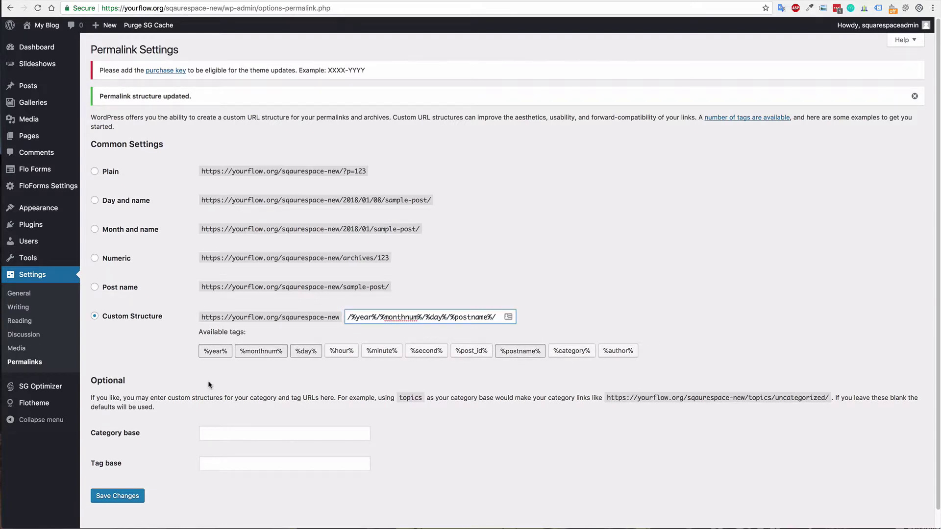
{"action": "left_click", "coordinate": [129, 496]}
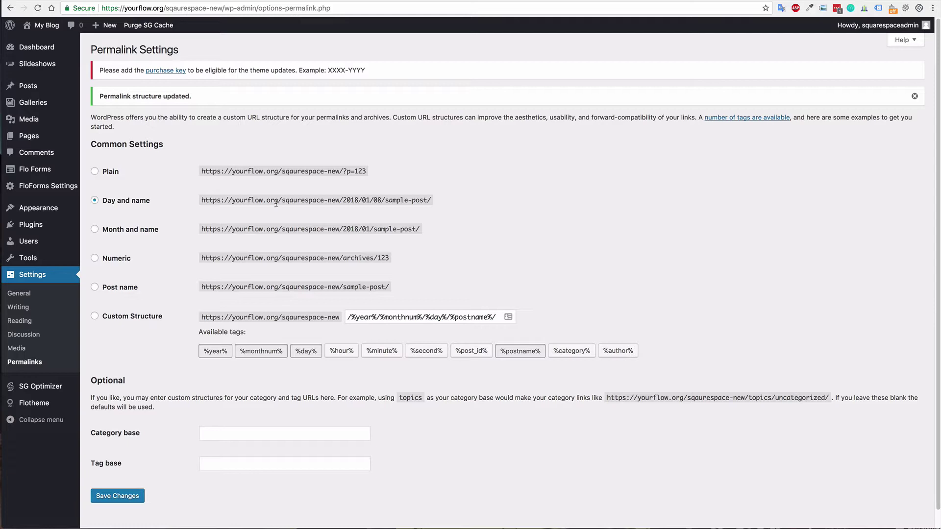
Follow the notice's purchase key link to the Theme Updater page and focus its empty Order ID field
{"action": "left_click", "coordinate": [163, 72]}
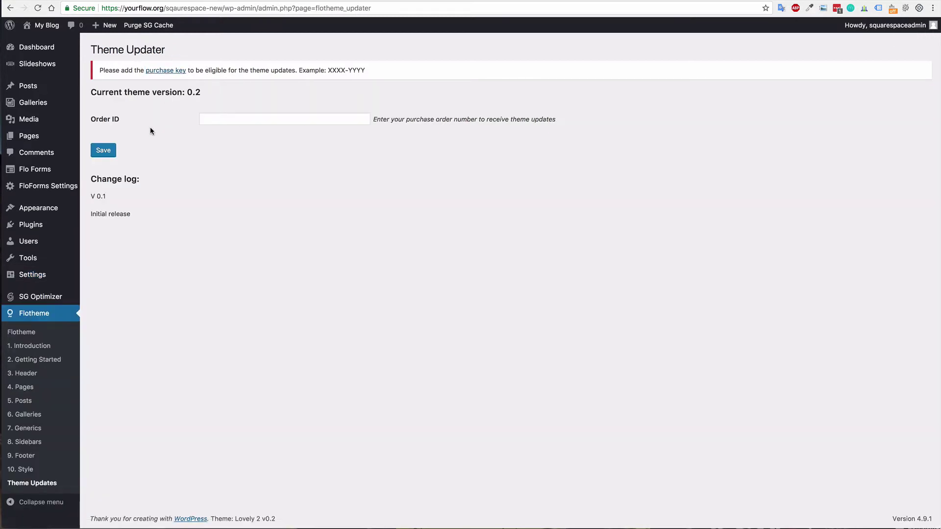
{"action": "left_click", "coordinate": [210, 121]}
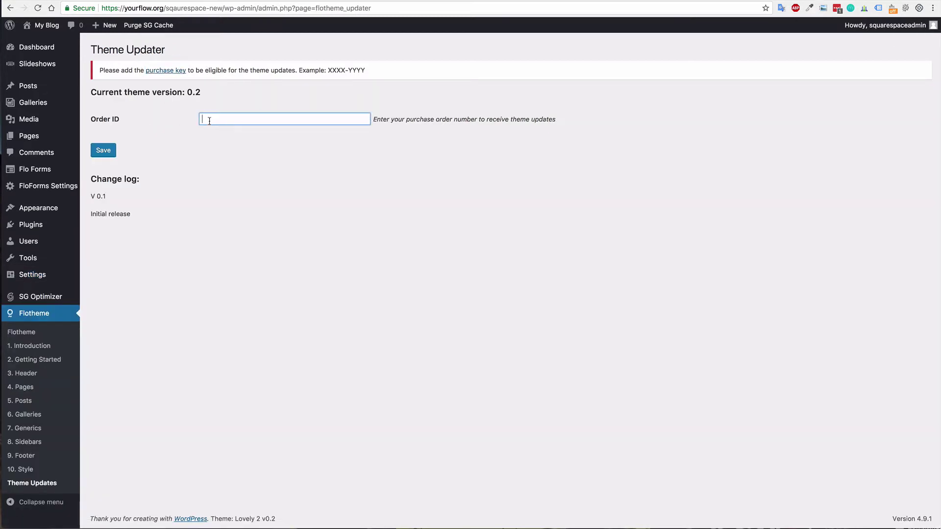